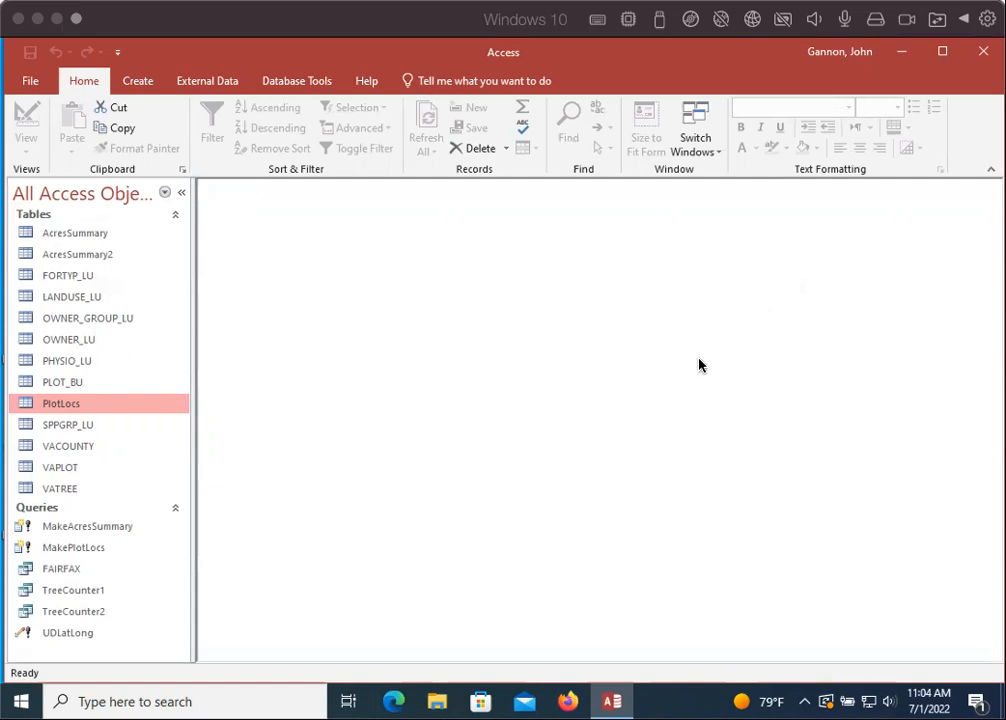
Annotate the blank workspace with a crosstab sketch: Counties beside the rows, SPPGRP above the columns and AVG DBH in the body
mouse_move(740, 367)
left_mouse_down()
mouse_move(739, 253)
mouse_move(784, 242)
mouse_move(939, 242)
left_mouse_up()
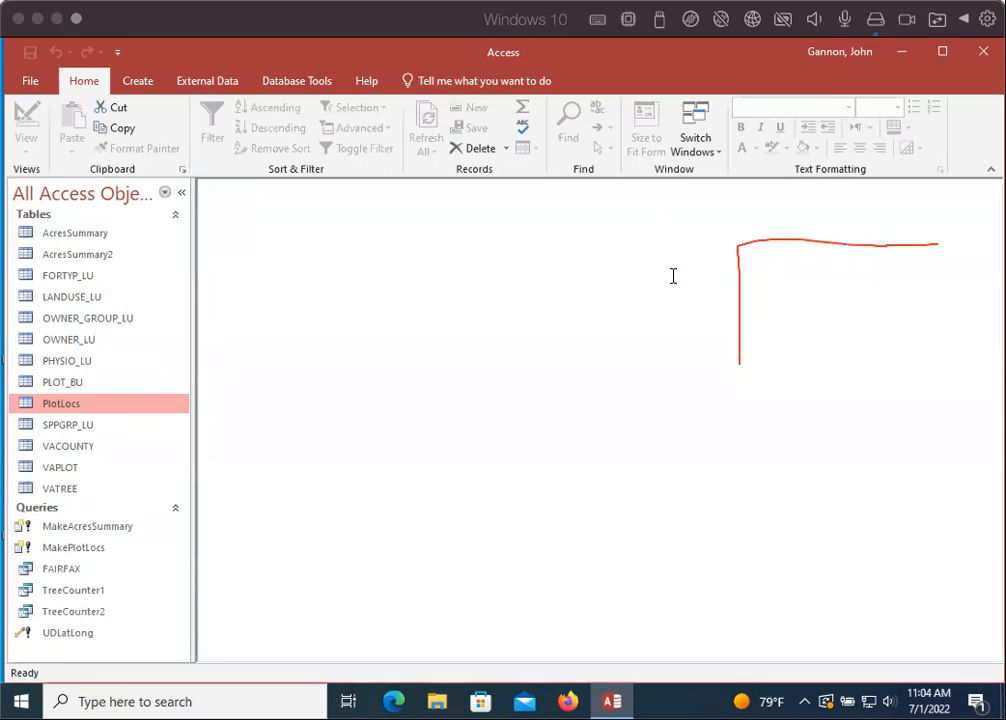
left_click(640, 285)
type("Counties")
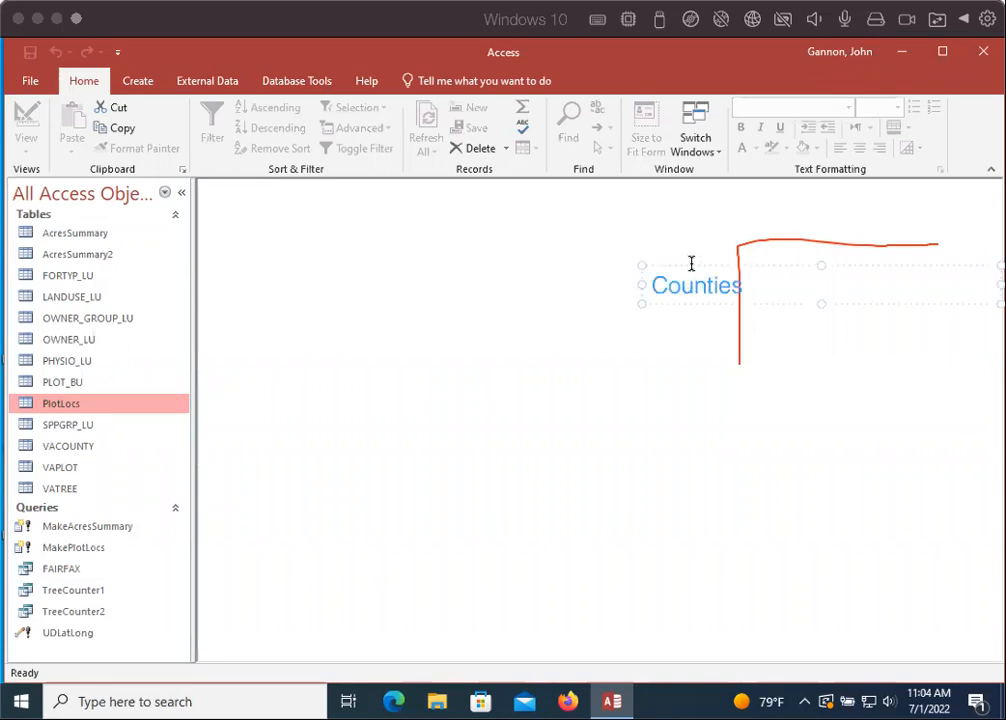
left_click(765, 226)
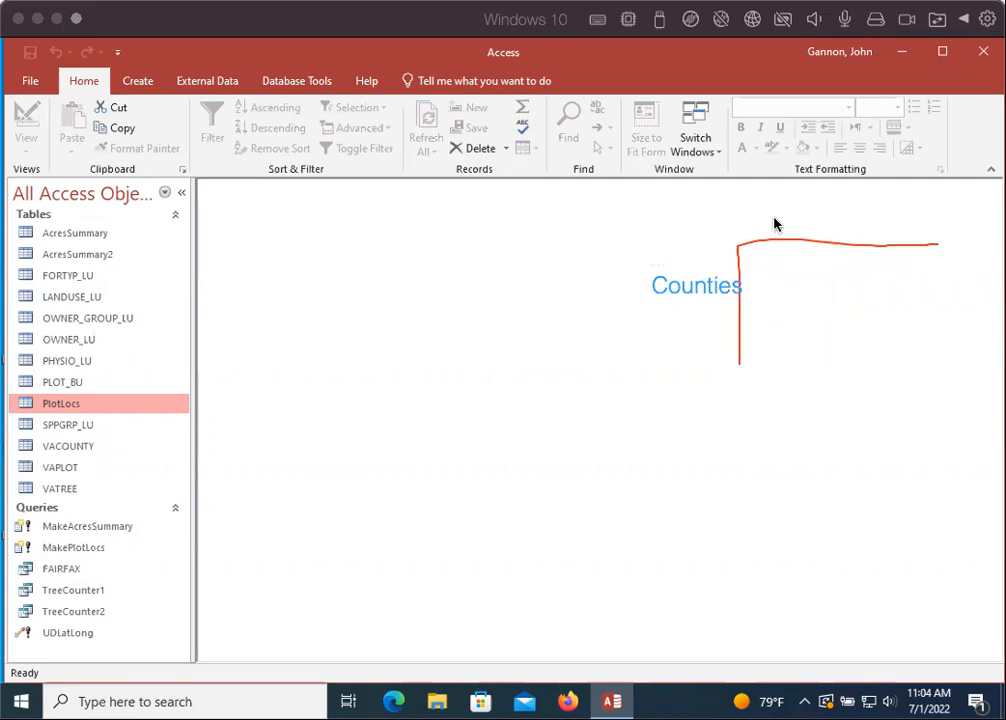
left_click(775, 224)
type("SPPGRP")
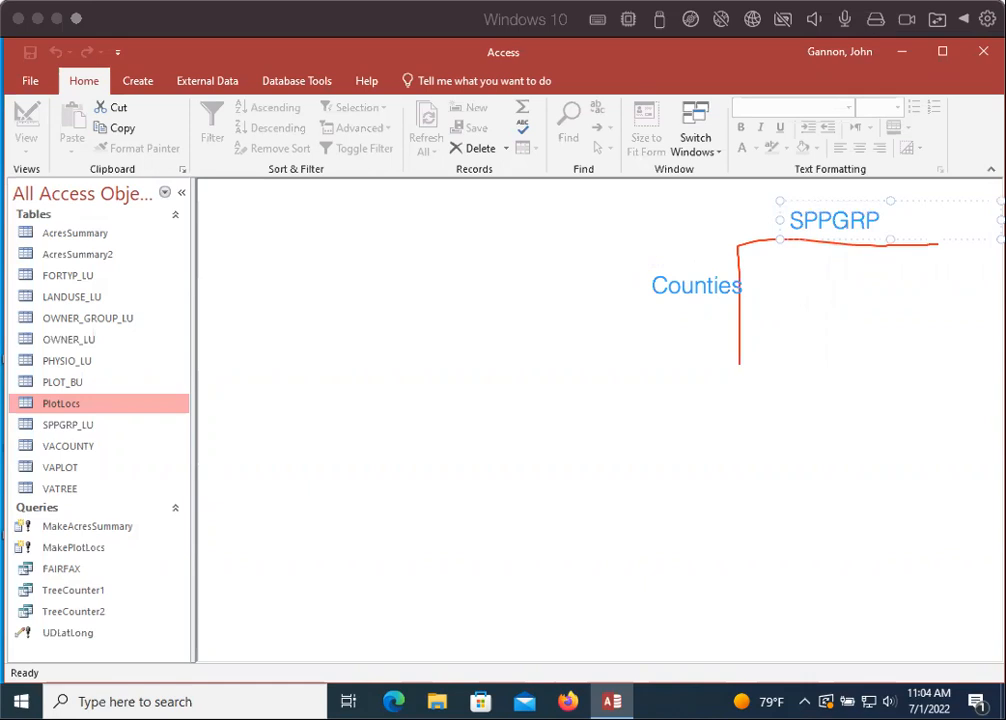
left_click(803, 298)
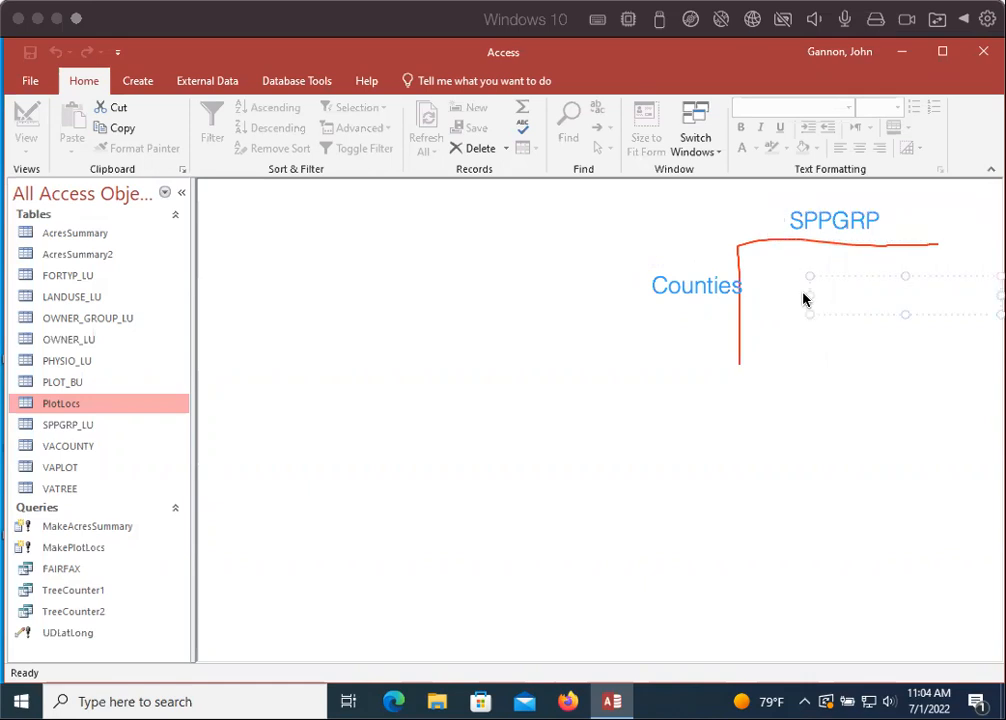
type("AVG DBH")
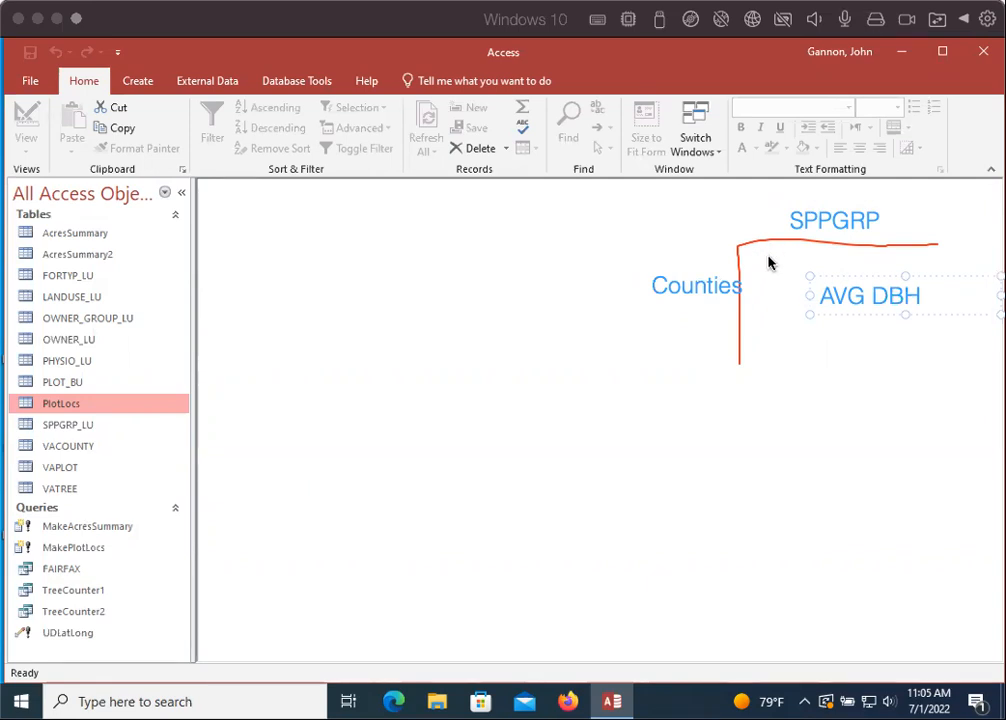
left_click(817, 360)
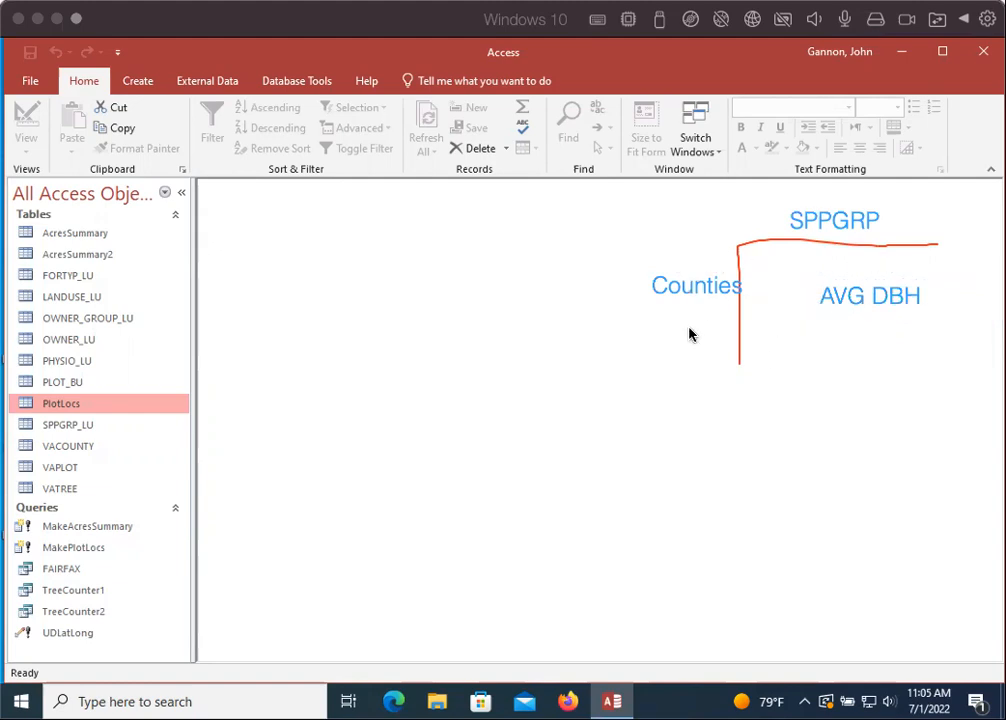
Create a new query in design view containing the SPPGRP_LU, VACOUNTY and VATREE tables
left_click(145, 75)
left_click(563, 206)
left_click(140, 84)
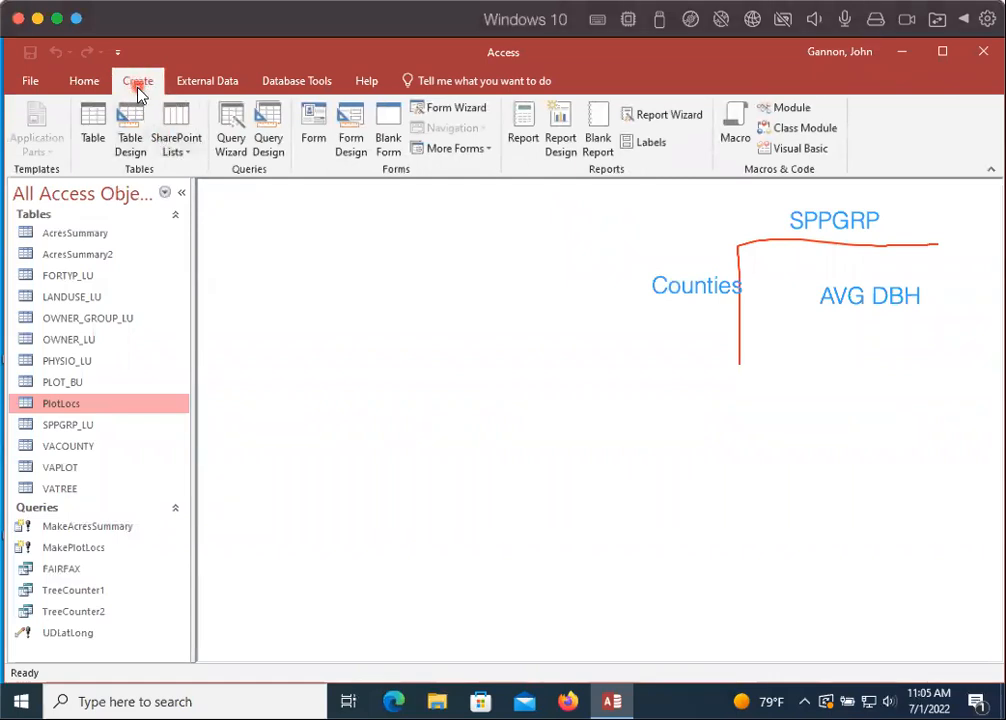
left_click(215, 134)
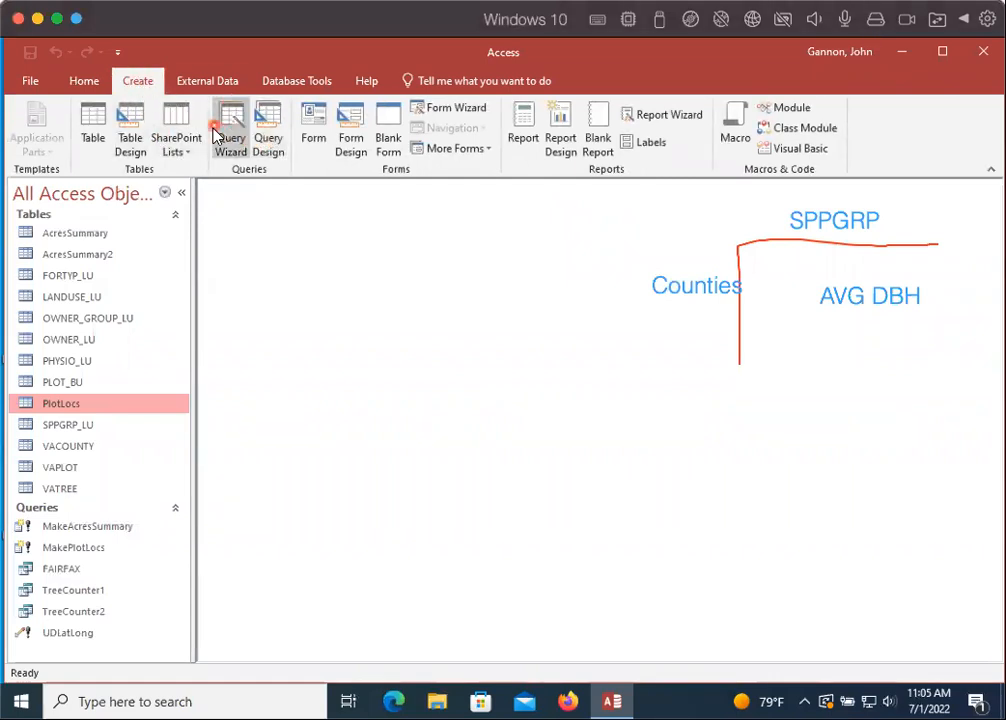
left_click(270, 130)
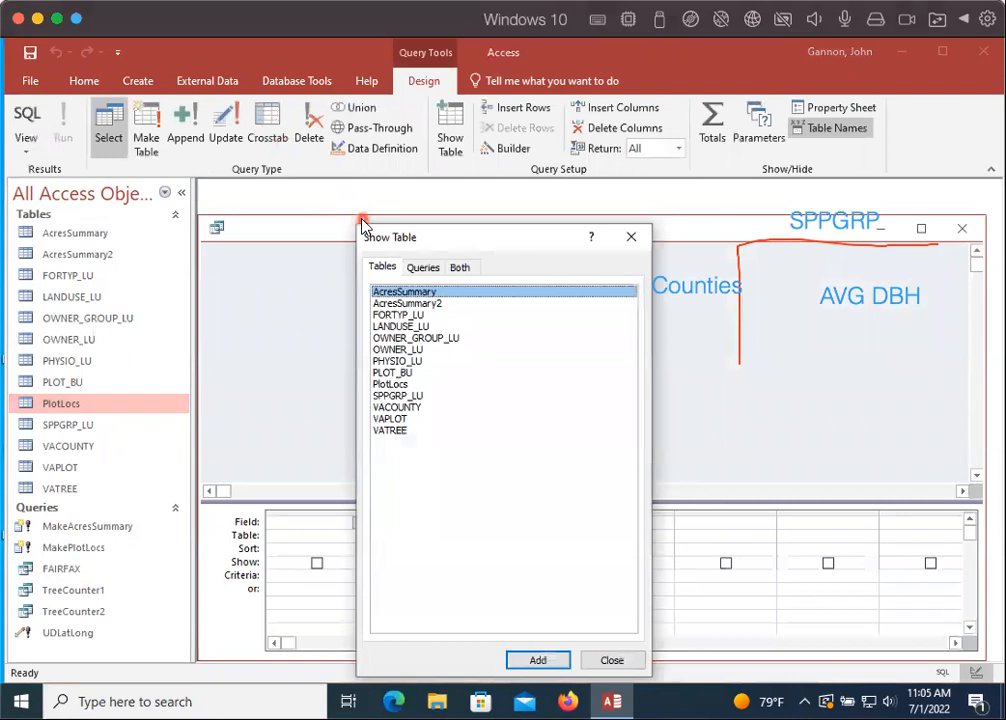
left_click(366, 223)
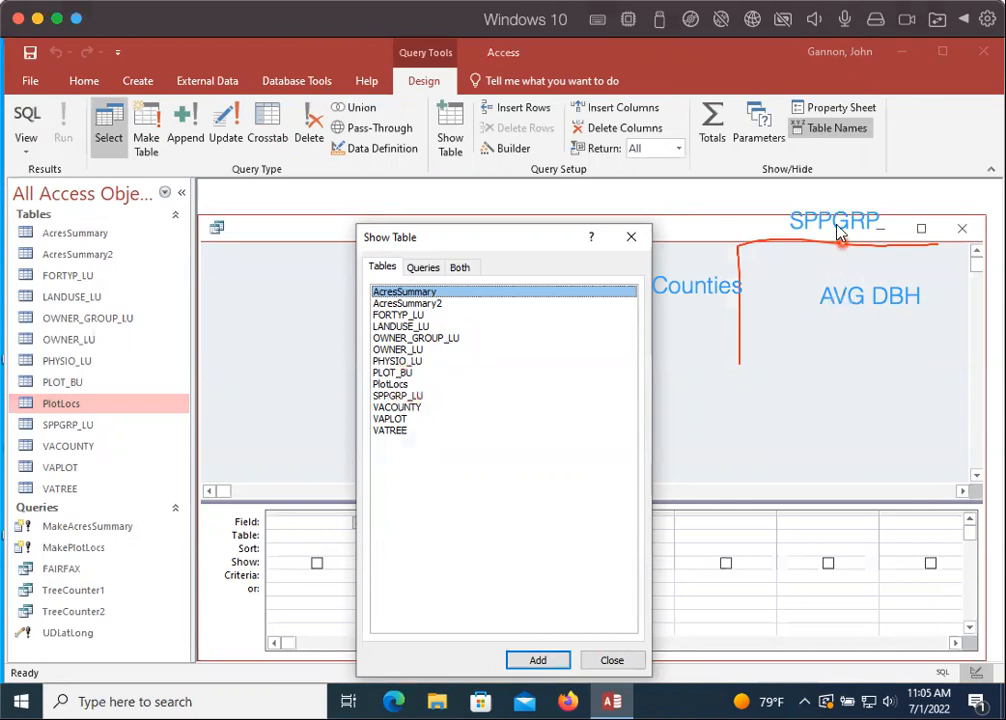
left_click(395, 397)
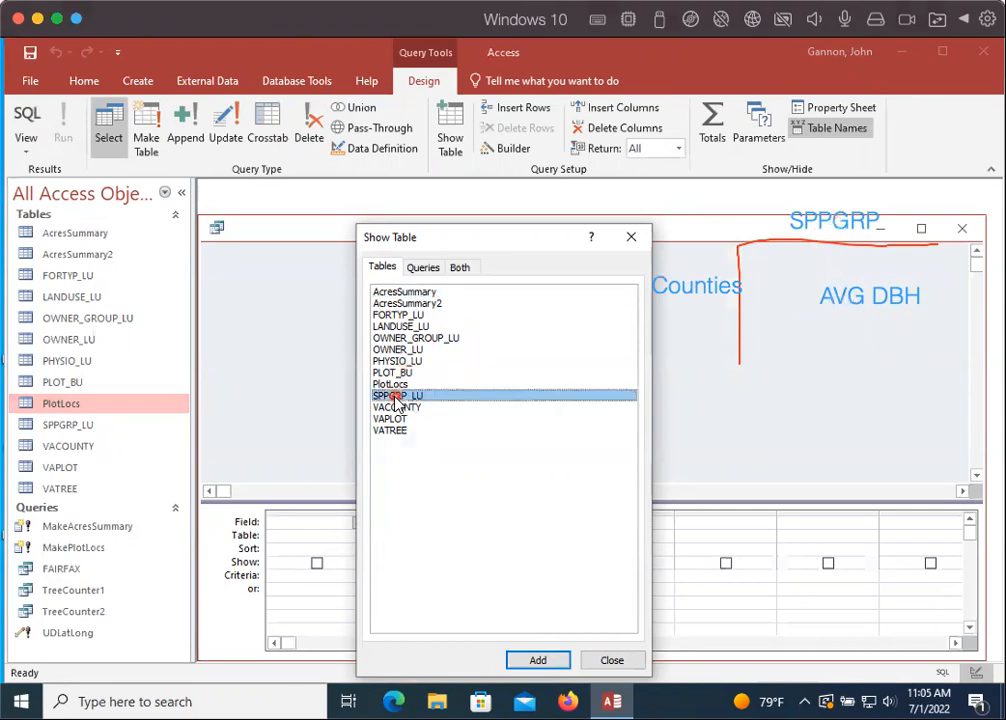
left_click(538, 661)
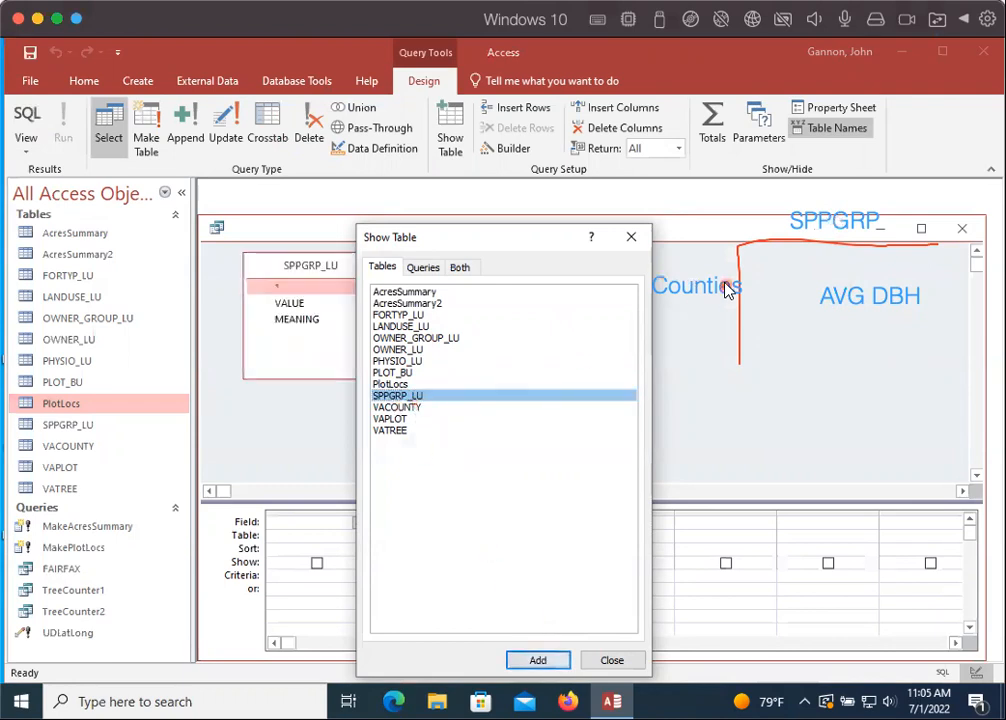
left_click(407, 407)
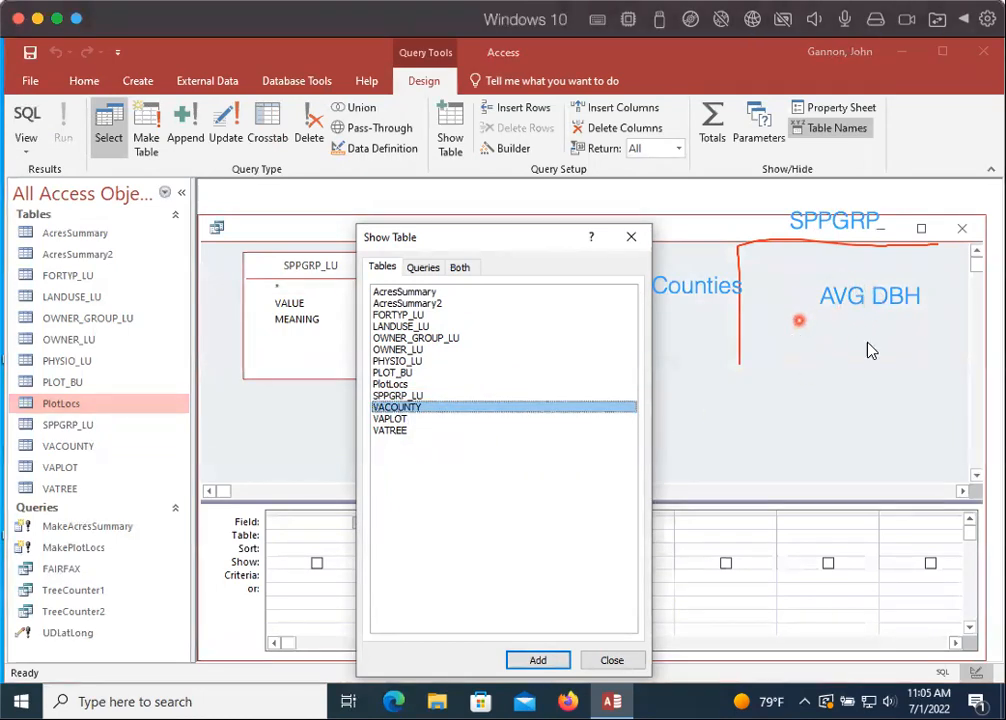
double_click(395, 431)
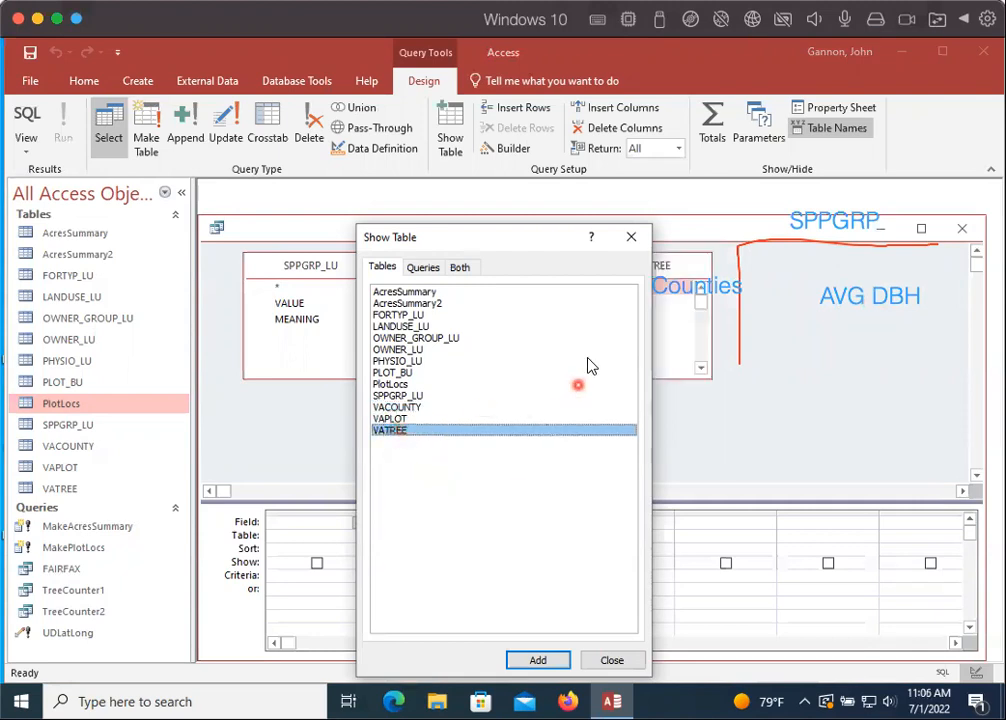
left_click(633, 236)
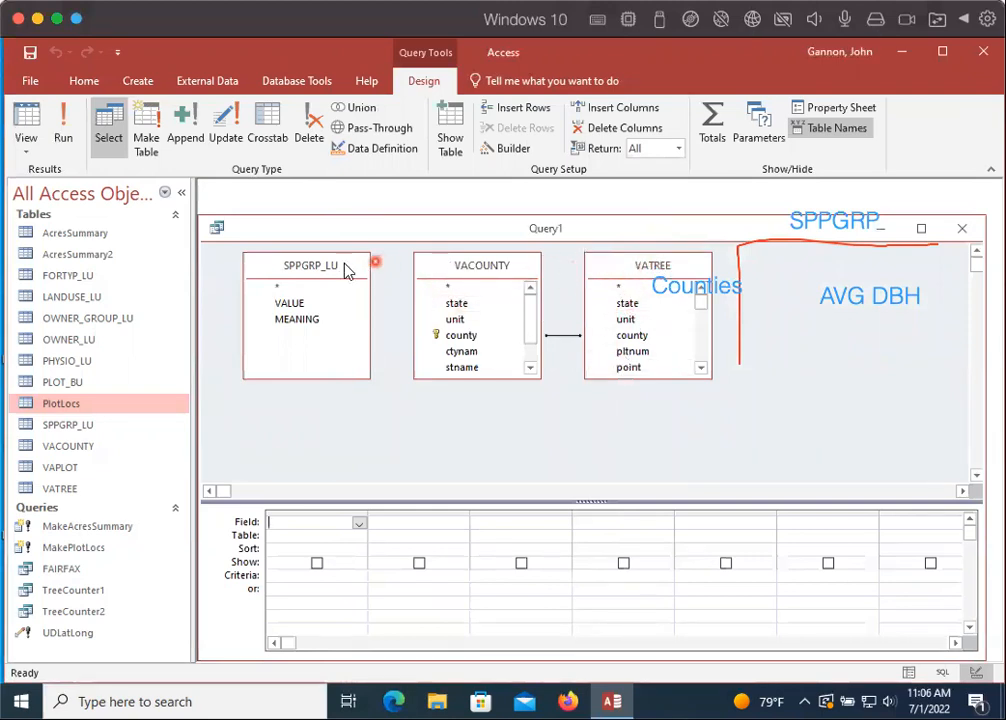
Rearrange the query's tables so VACOUNTY and VATREE sit side by side with SPPGRP_LU below VACOUNTY
left_click_drag(308, 276, 492, 406)
left_click_drag(452, 256, 271, 269)
left_click_drag(634, 272, 450, 272)
left_click_drag(497, 402, 456, 377)
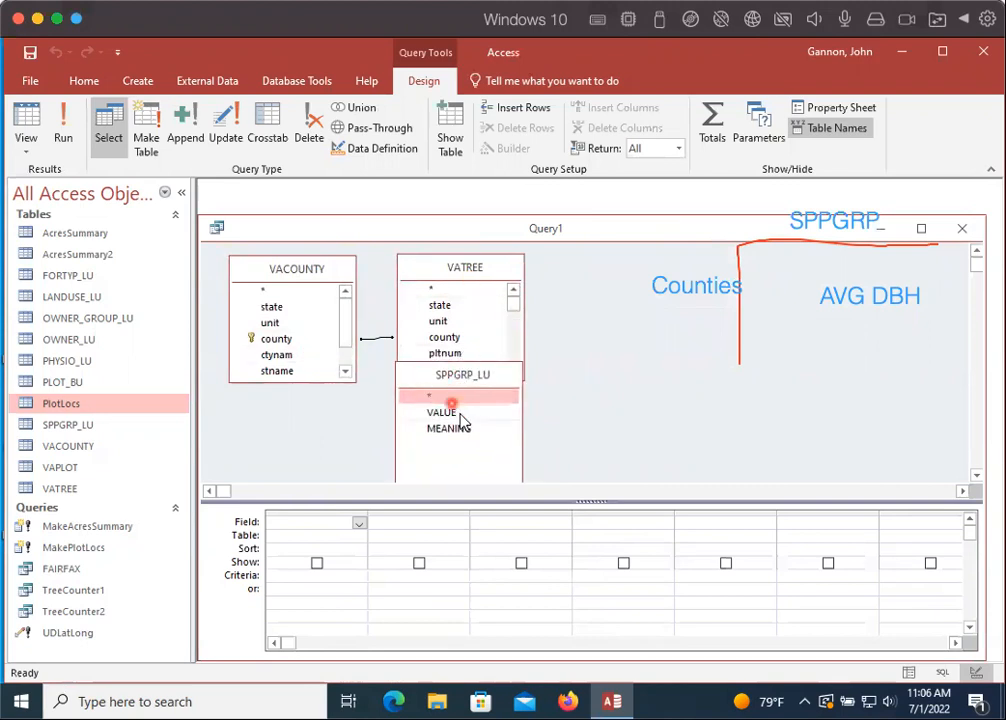
left_click_drag(452, 428, 295, 372)
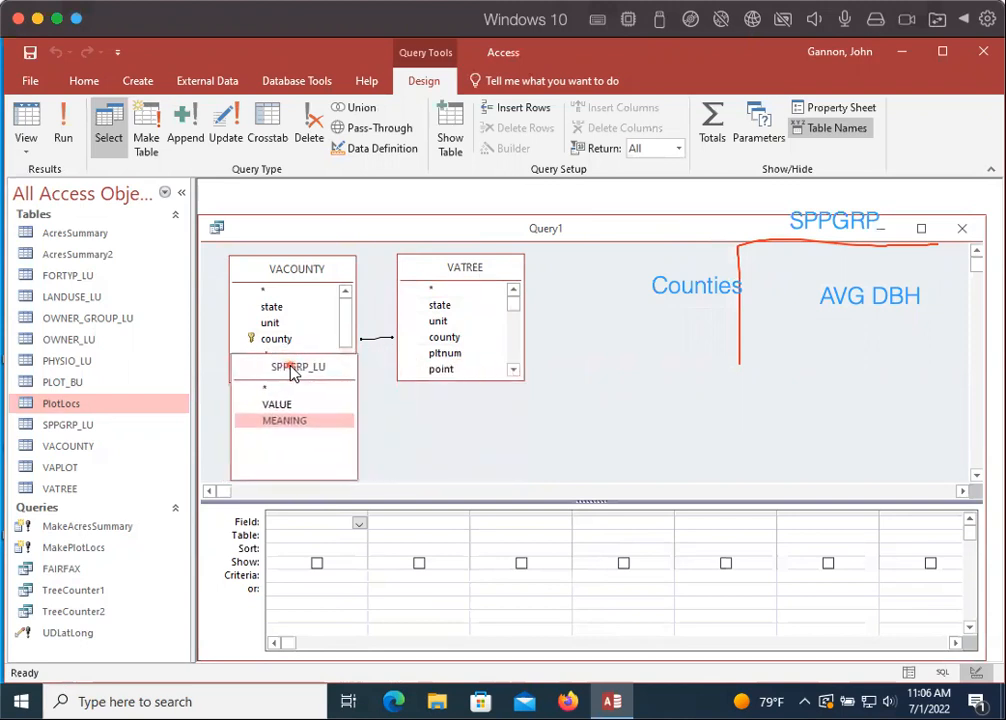
left_click_drag(515, 308, 513, 319)
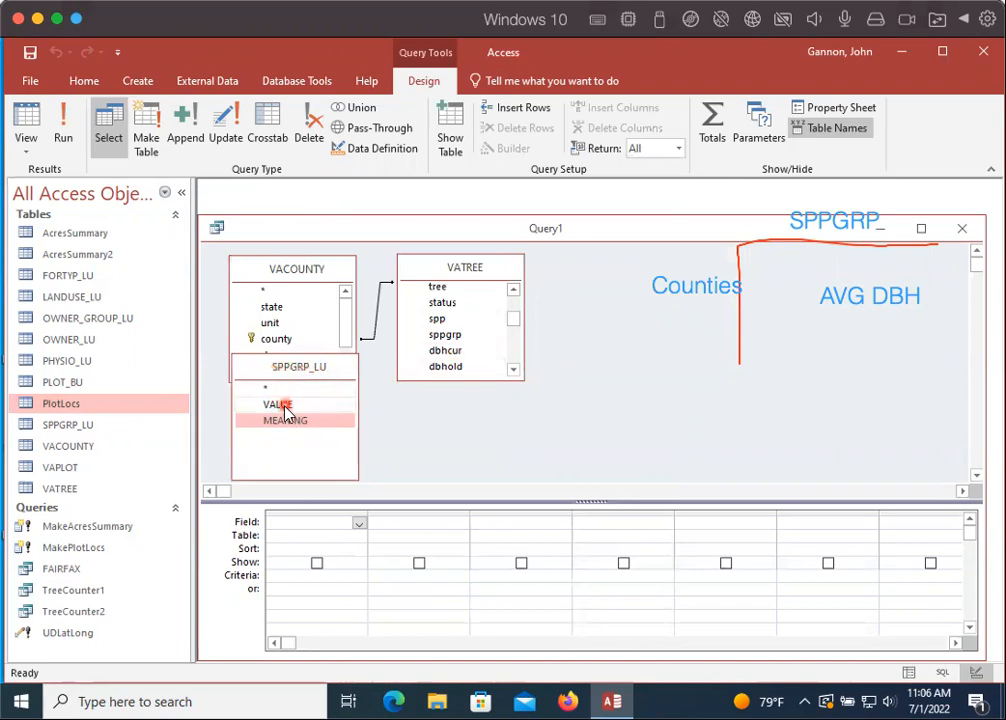
mouse_move(287, 410)
left_mouse_down()
mouse_move(408, 377)
mouse_move(443, 349)
mouse_move(458, 313)
mouse_move(514, 317)
mouse_move(515, 333)
mouse_move(375, 377)
mouse_move(378, 401)
left_mouse_up()
left_click(377, 400)
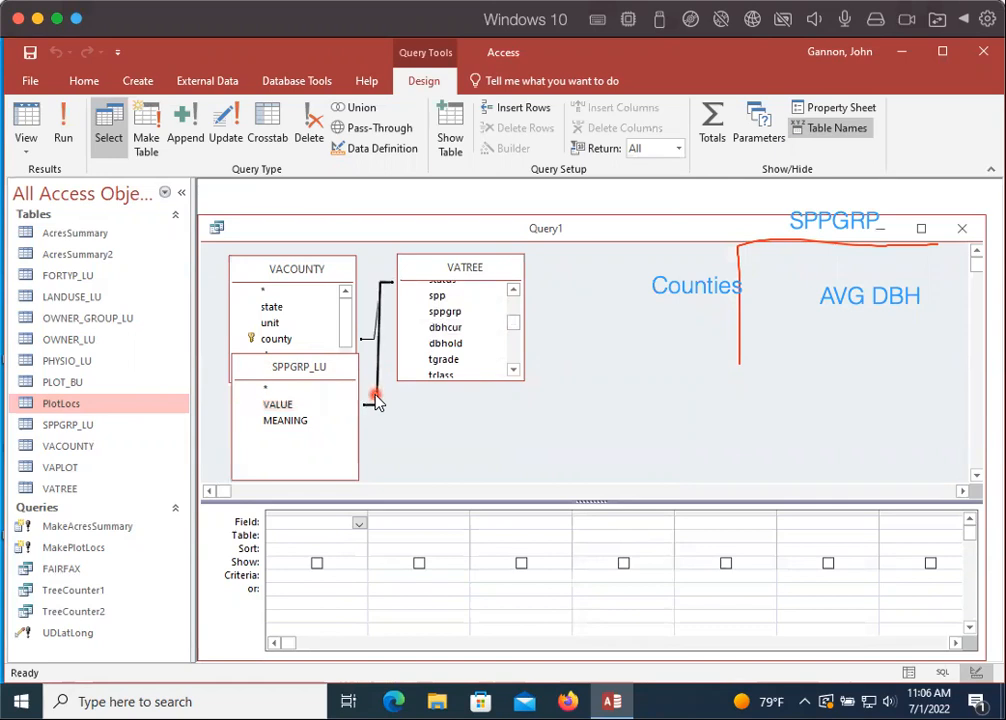
key("Delete")
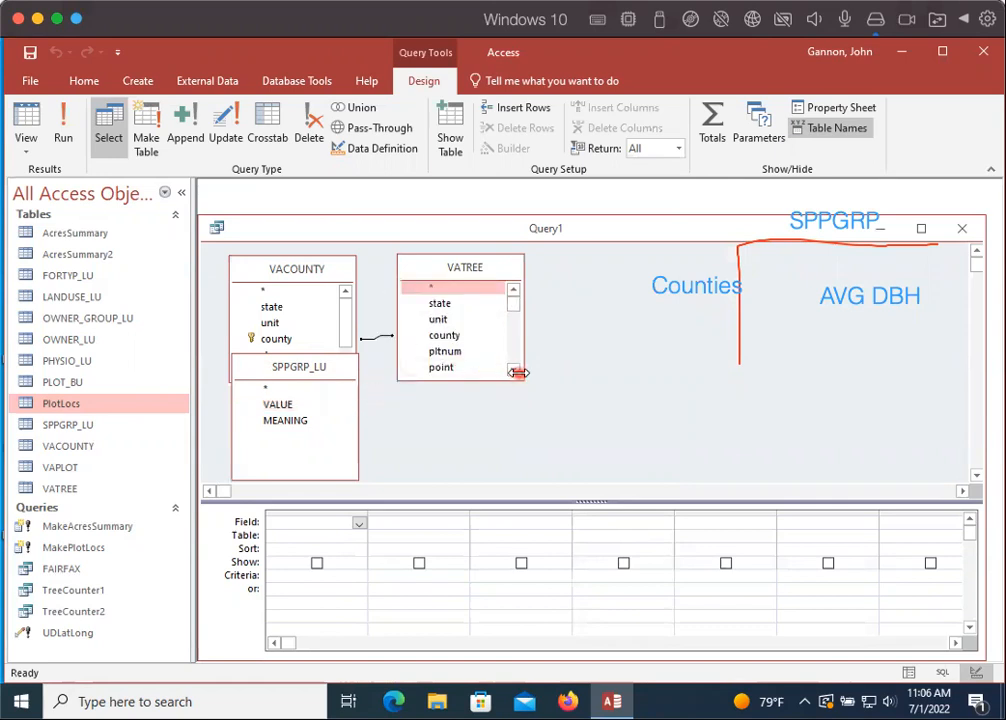
Lengthen the VATREE field list and join its sppgrp field to VALUE in SPPGRP_LU
left_click_drag(509, 380, 510, 415)
left_click(513, 413)
left_click(514, 413)
left_click(514, 413)
mouse_move(445, 346)
left_mouse_down()
mouse_move(287, 407)
mouse_move(400, 393)
mouse_move(465, 359)
mouse_move(460, 348)
left_mouse_up()
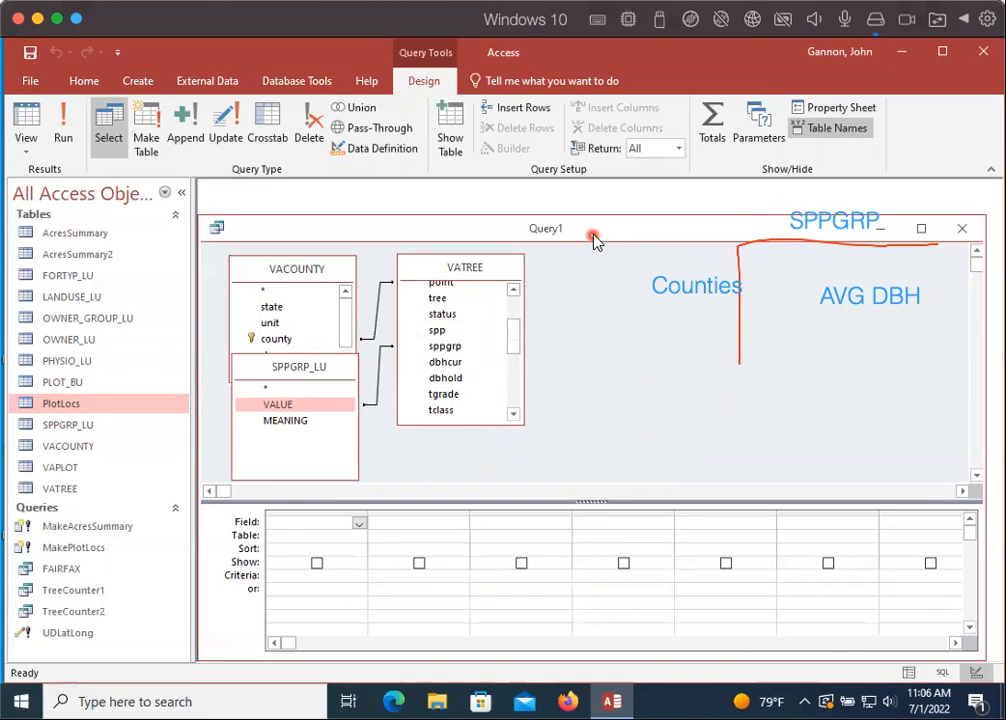
mouse_move(594, 228)
left_mouse_down()
mouse_move(594, 209)
mouse_move(595, 222)
left_mouse_up()
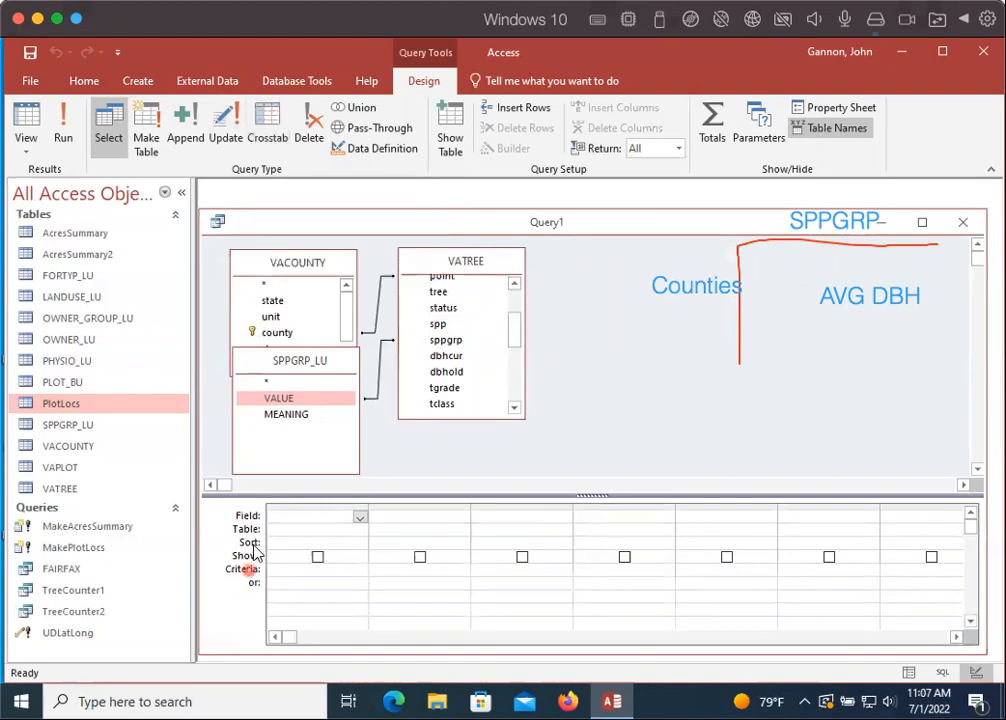
Change the query to a crosstab and add MEANING from SPPGRP_LU, ctynam from VACOUNTY and dbhcur from VATREE
left_click(266, 128)
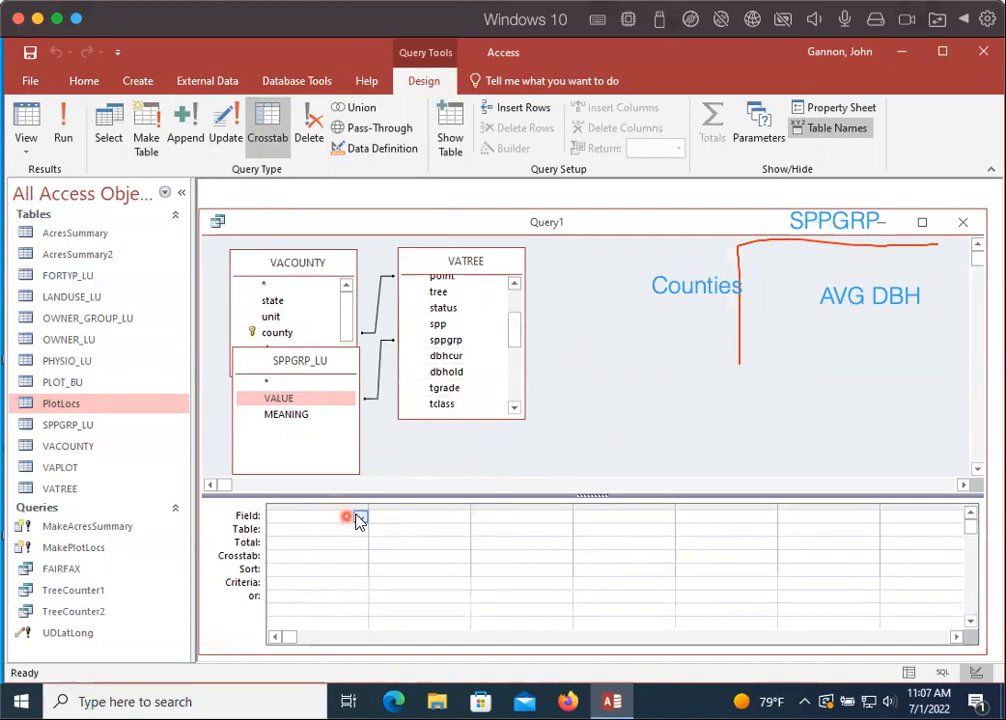
double_click(286, 414)
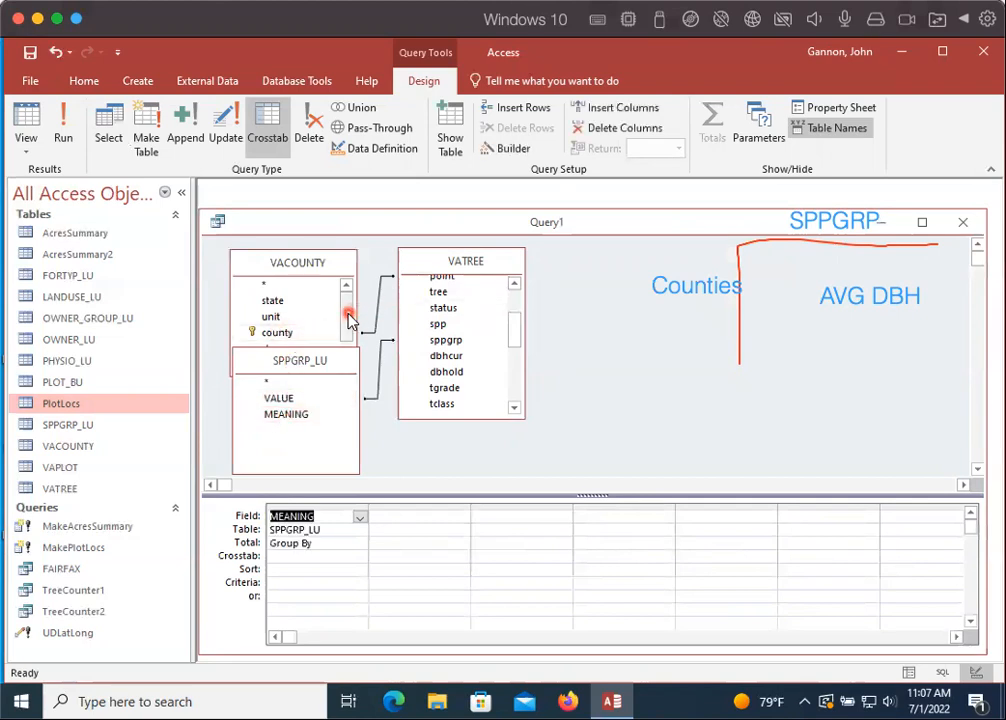
scroll(349, 318, "down", 1)
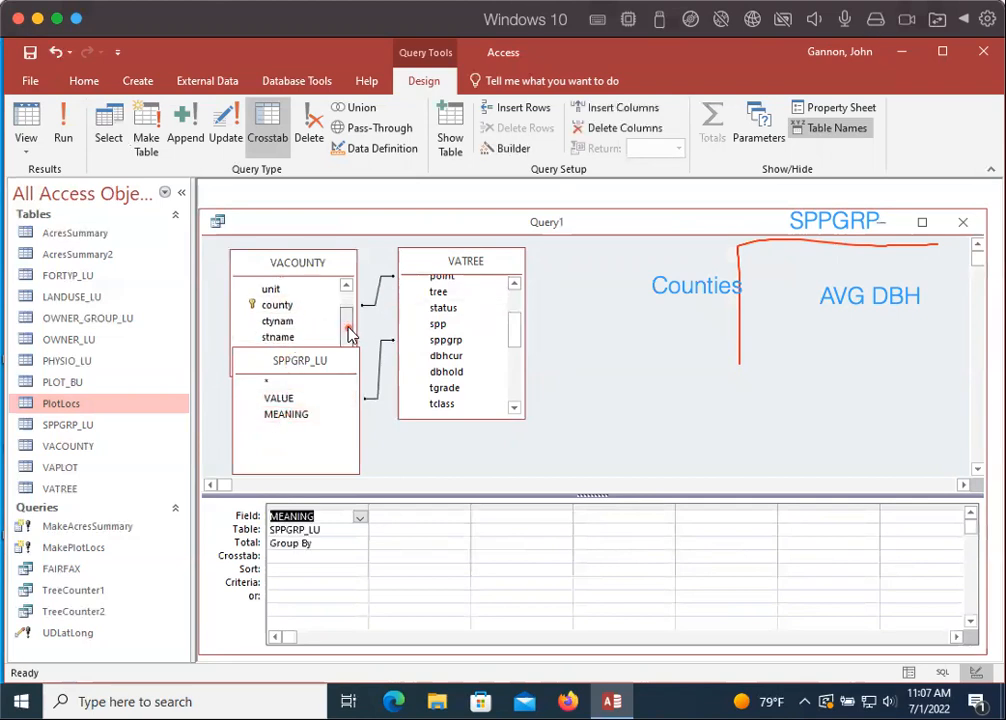
left_click(427, 517)
left_click(461, 517)
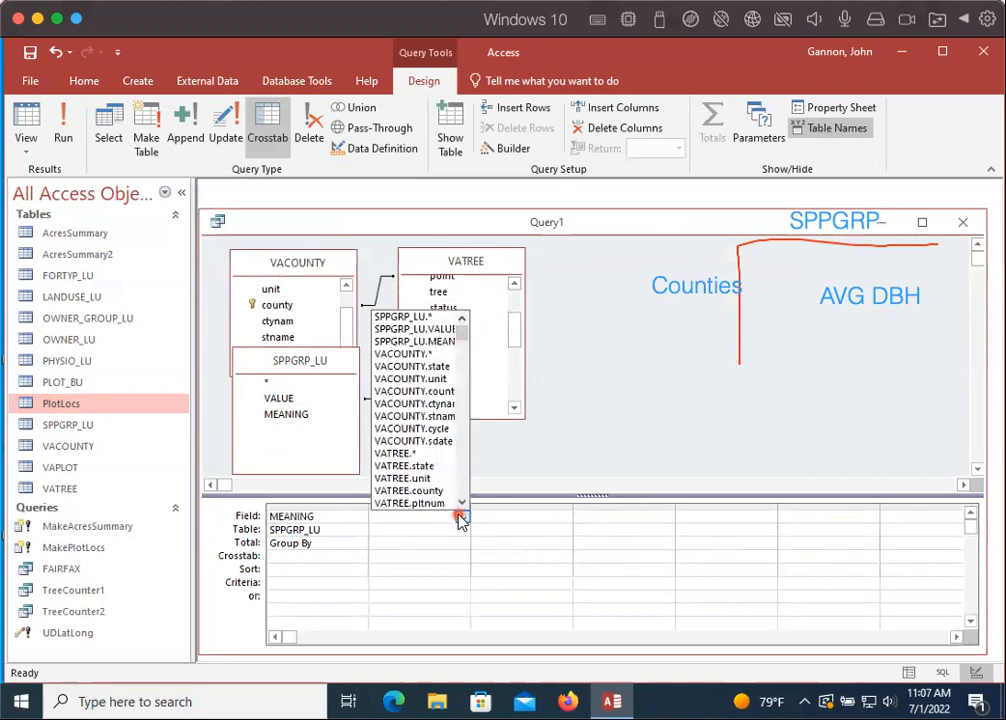
left_click(436, 408)
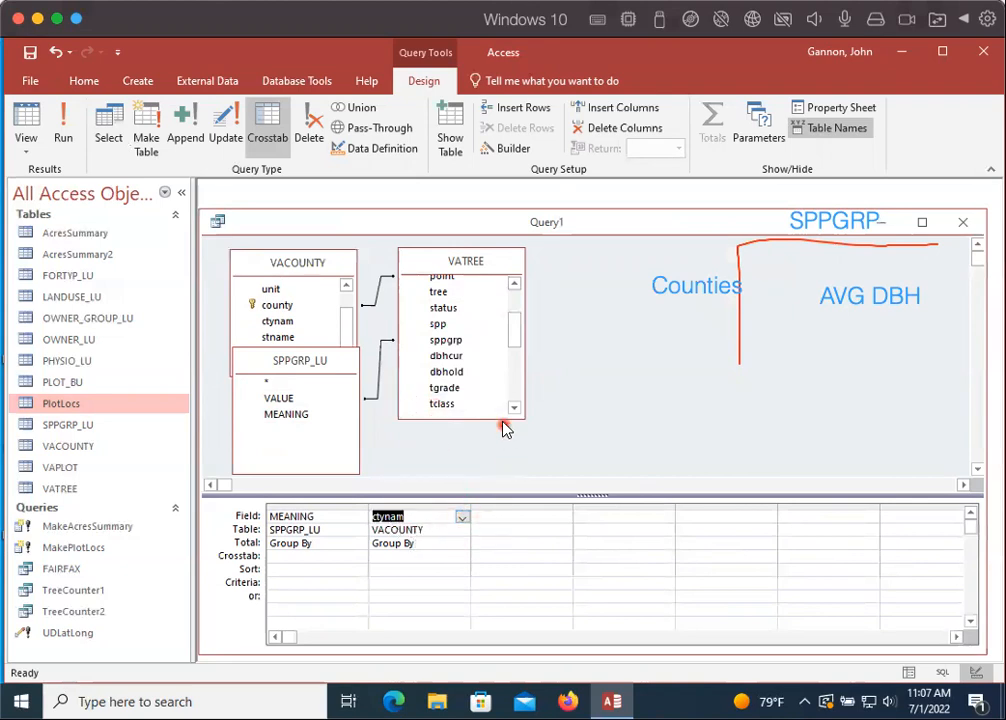
double_click(447, 357)
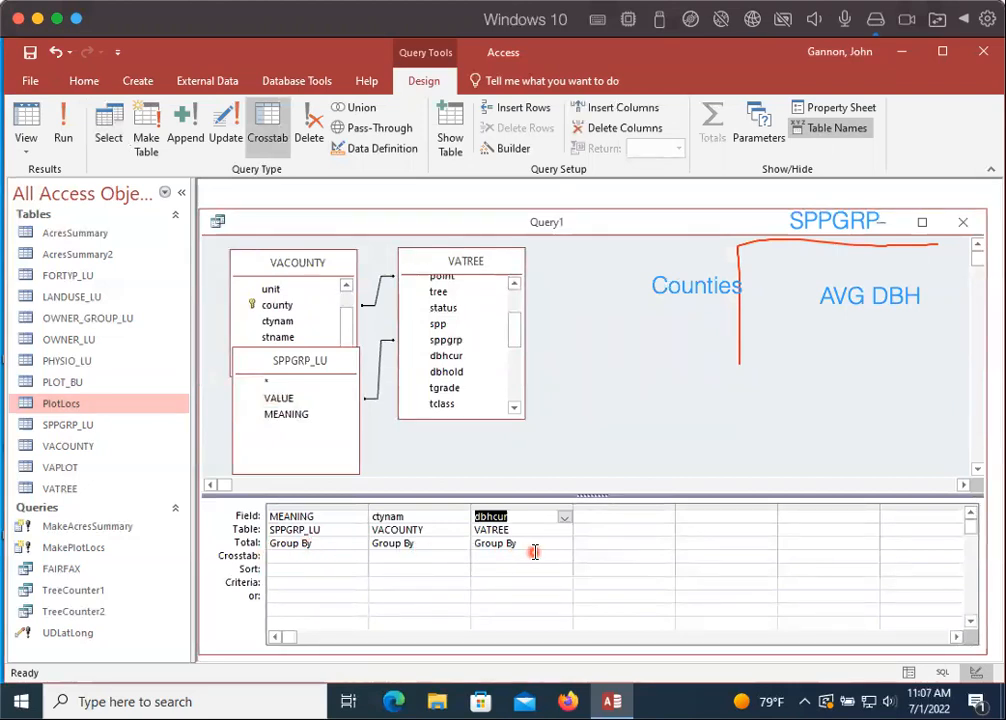
Assign the crosstab roles: MEANING as Column Heading, ctynam as Row Heading and dbhcur as Value
left_click(335, 559)
left_click(361, 558)
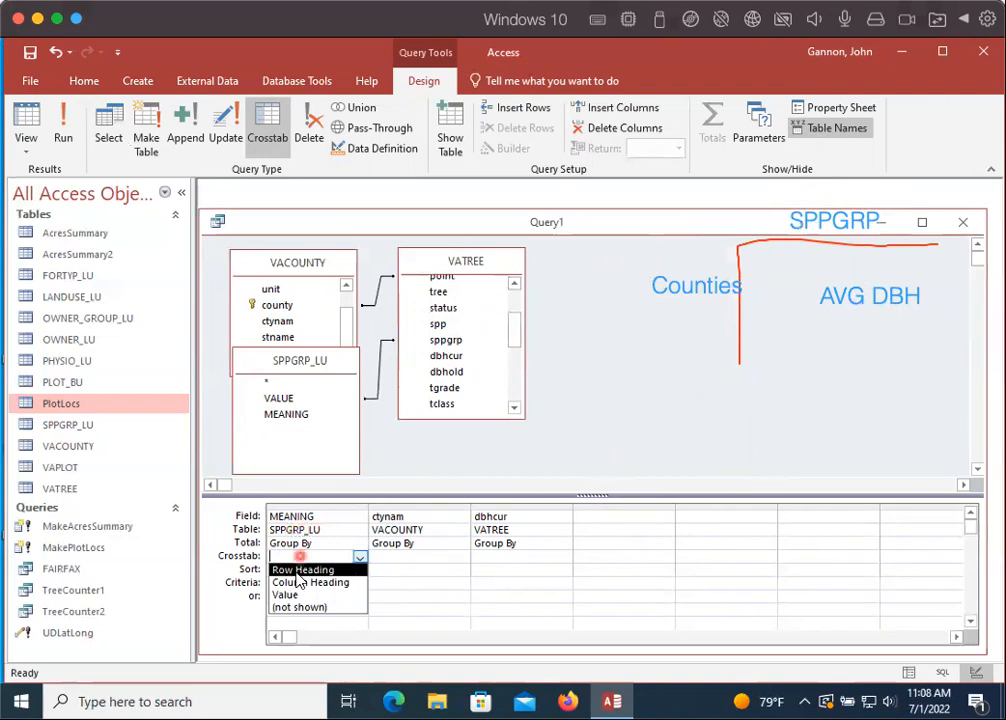
left_click(334, 583)
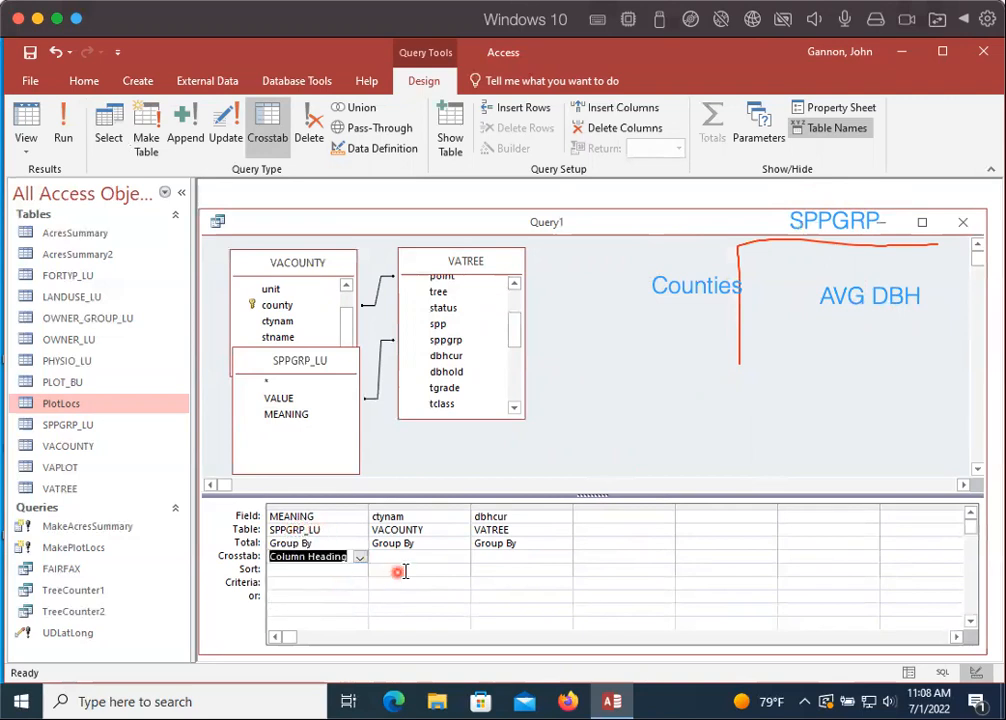
left_click(461, 557)
left_click(461, 557)
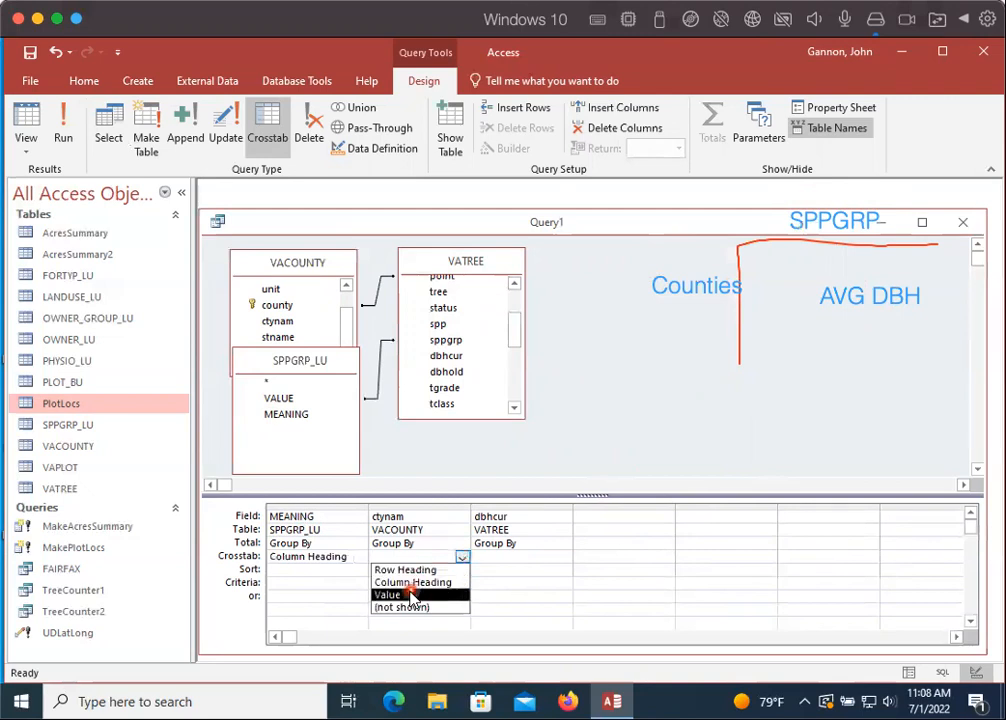
left_click(416, 570)
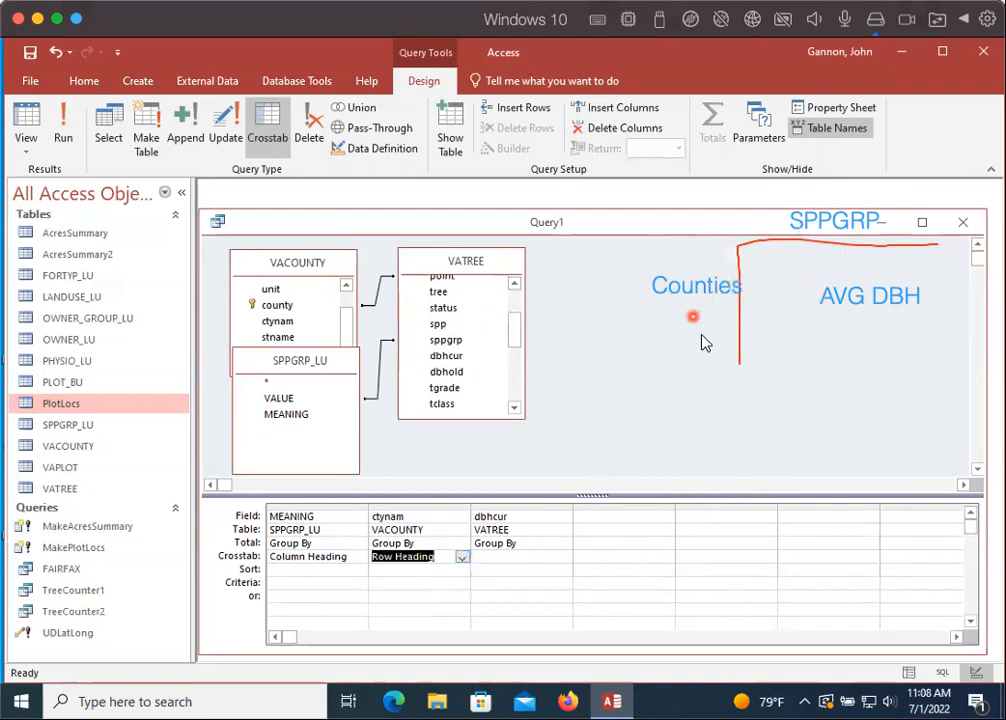
left_click(536, 554)
left_click(564, 557)
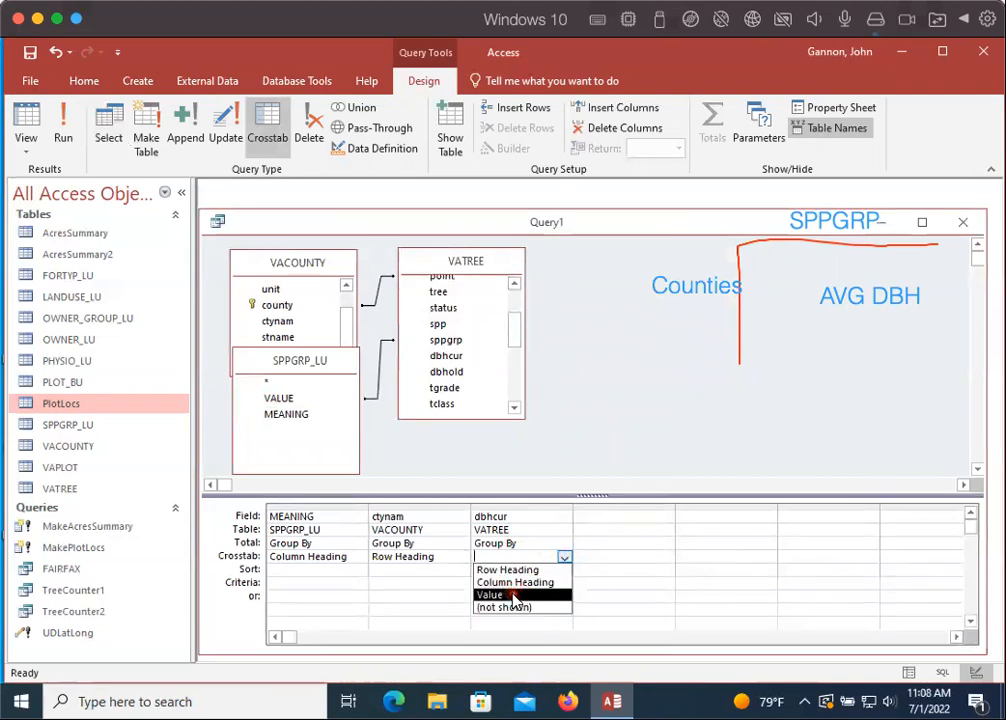
left_click(513, 595)
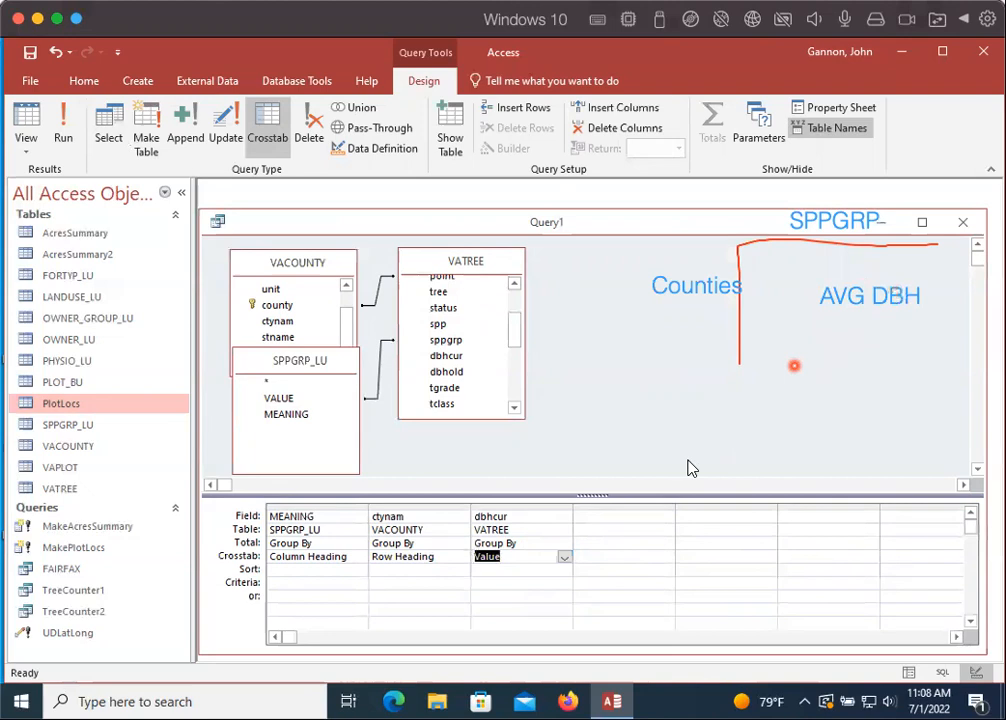
Set the total for dbhcur to Avg and run the crosstab query, narrowing its results window to clear the annotated sketch
left_click(539, 542)
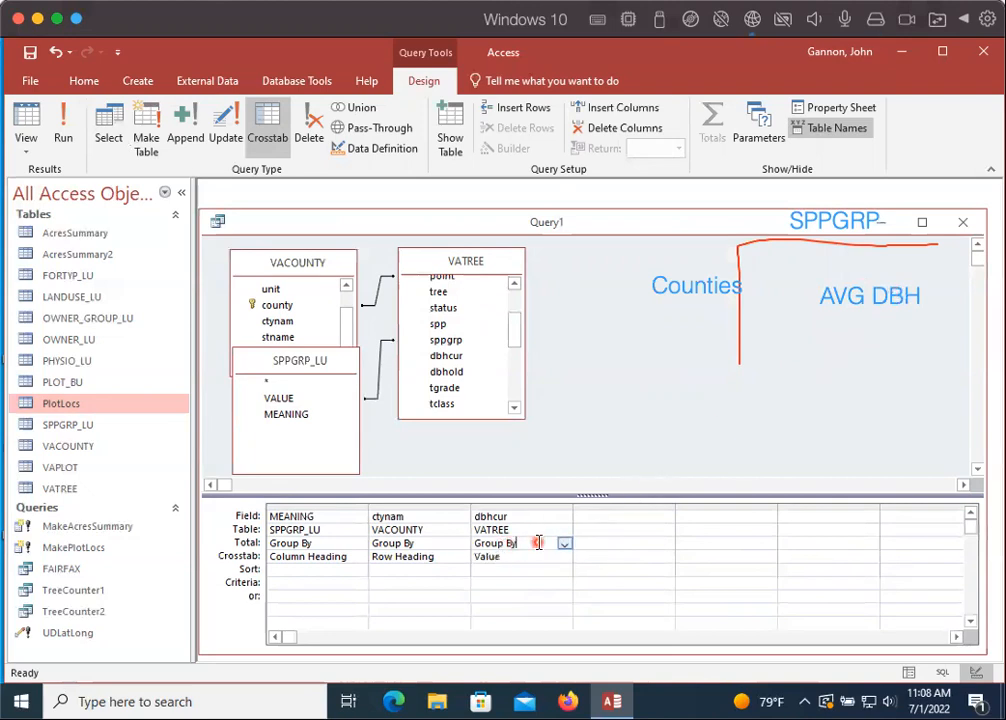
left_click(564, 543)
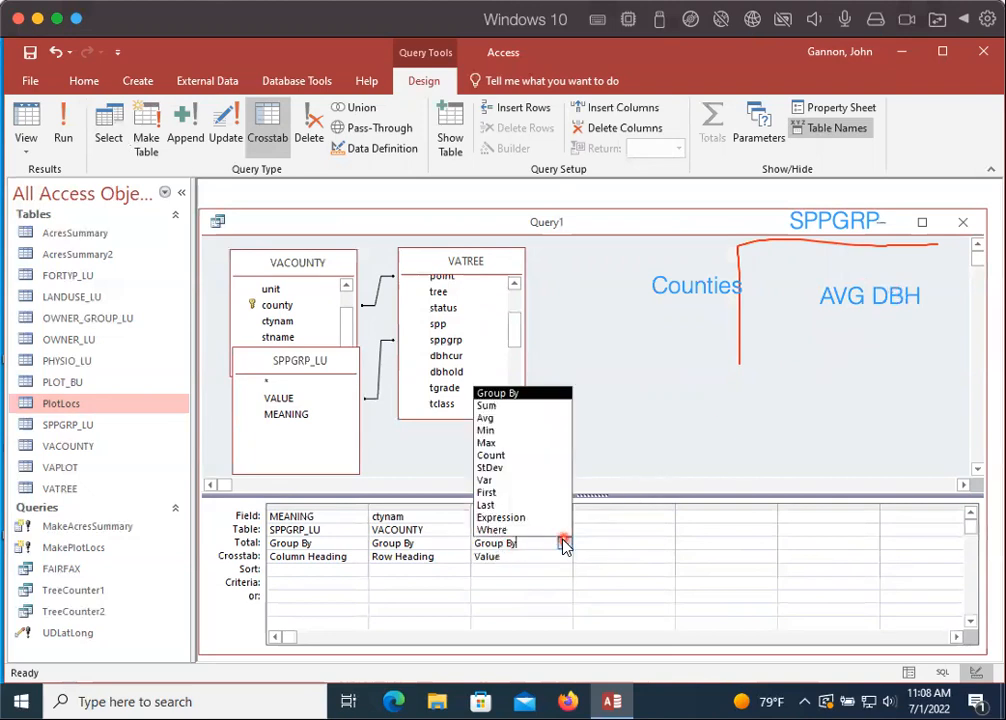
left_click(509, 419)
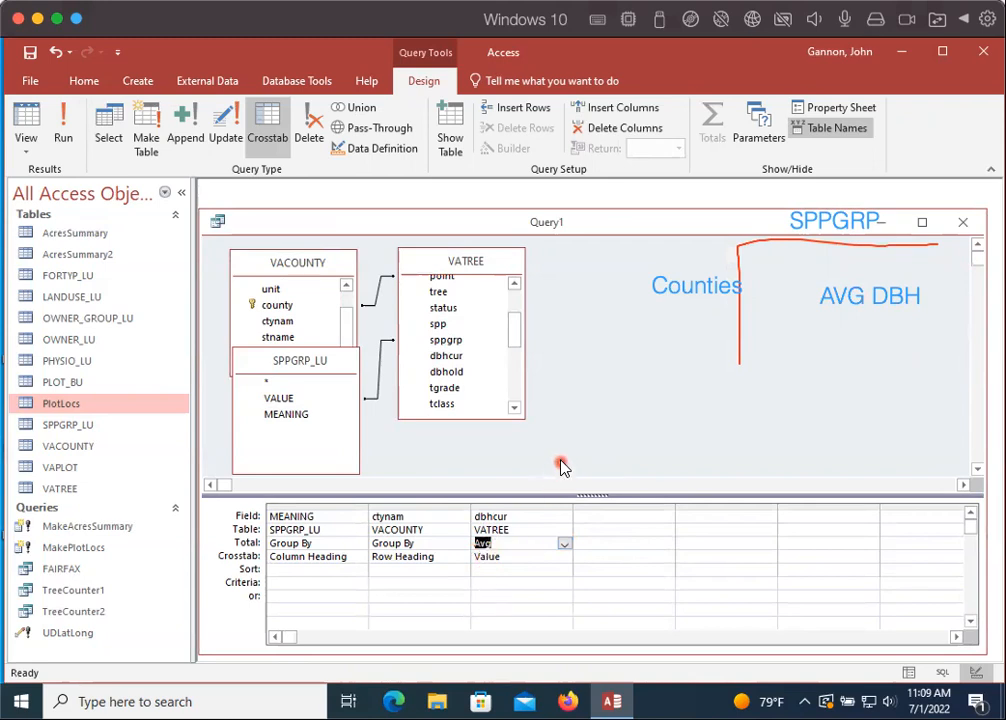
left_click(66, 125)
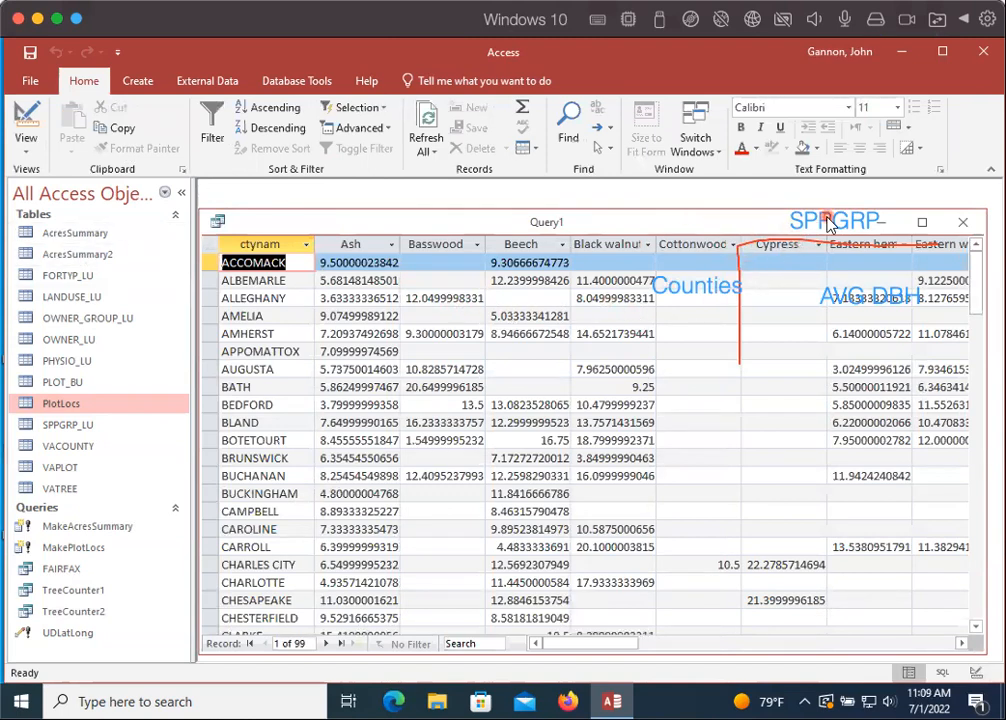
left_click_drag(986, 211, 702, 198)
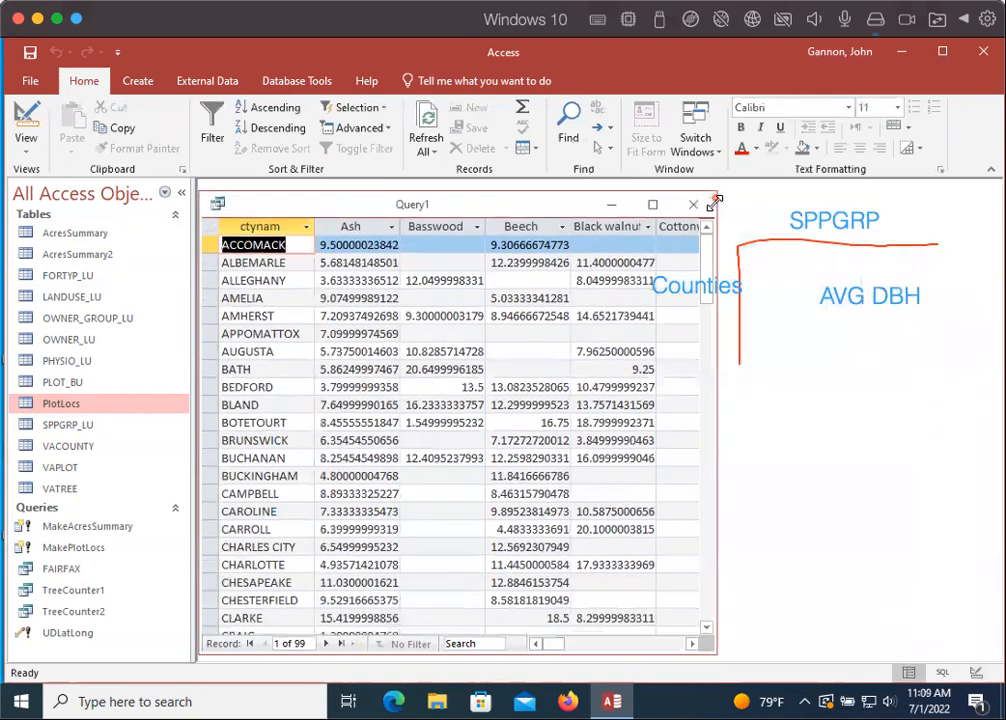